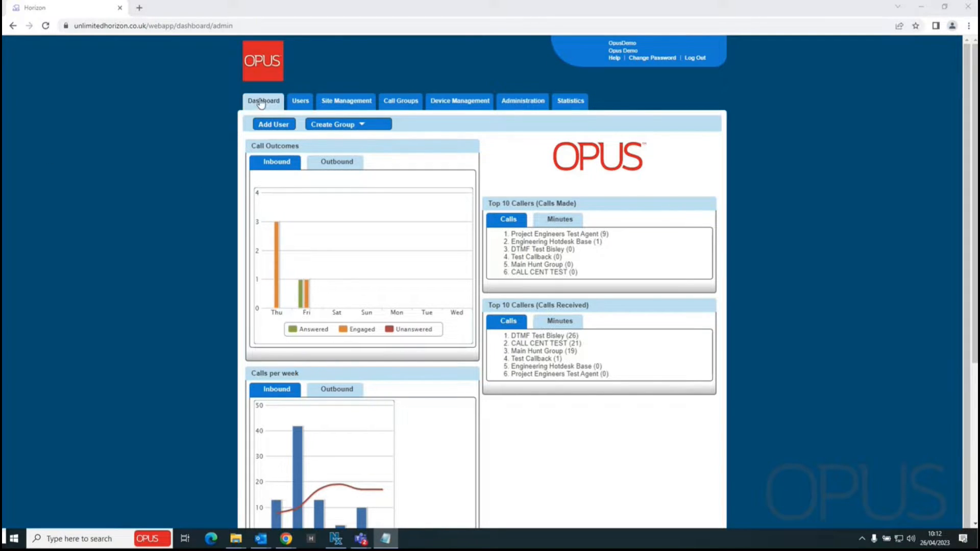
Open the blank Add New User form from the Users list
{"action": "mouse_move", "coordinate": [300, 103]}
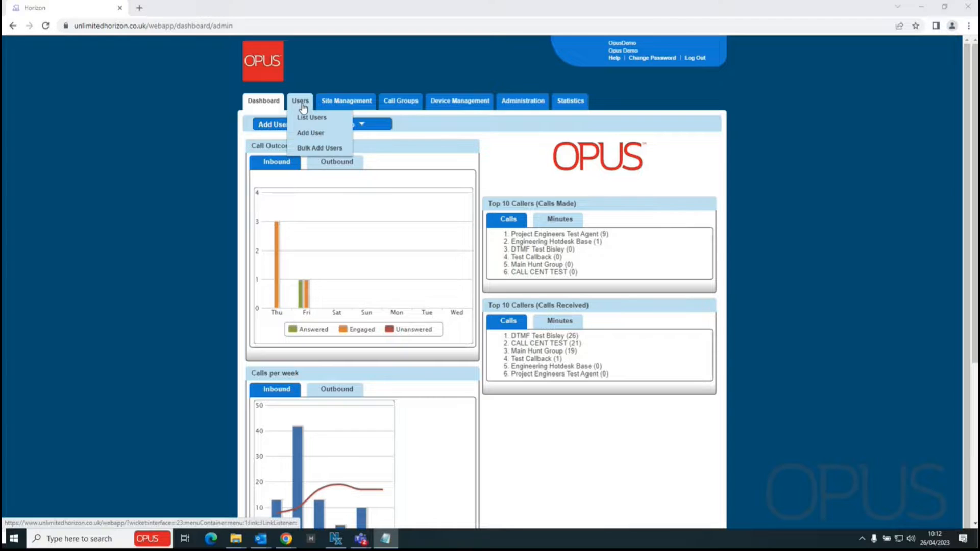
{"action": "left_click", "coordinate": [311, 134]}
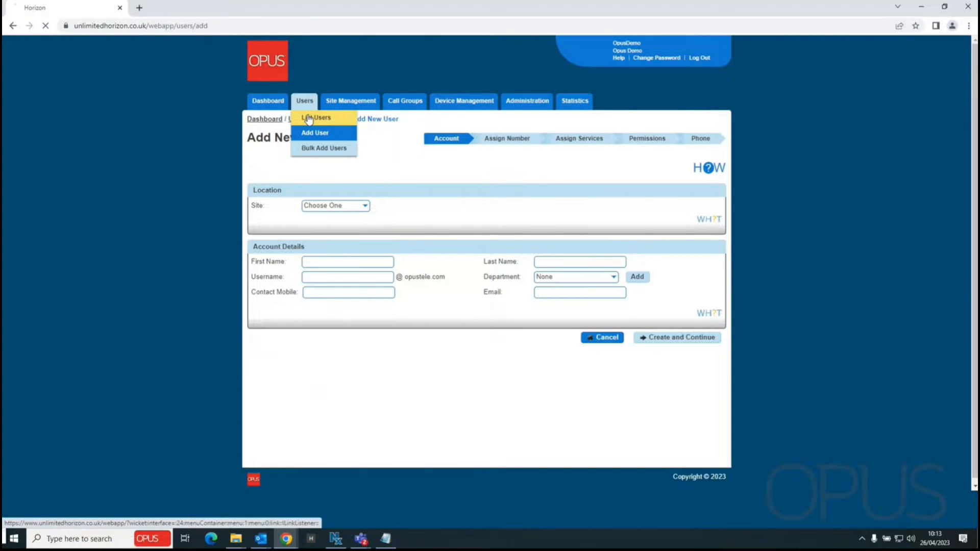
{"action": "left_click", "coordinate": [307, 115]}
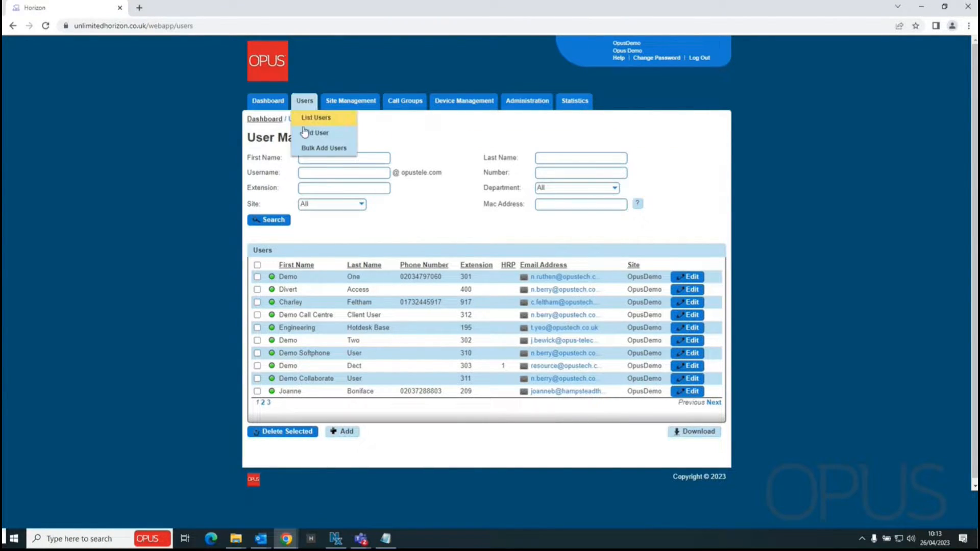
{"action": "left_click", "coordinate": [347, 434]}
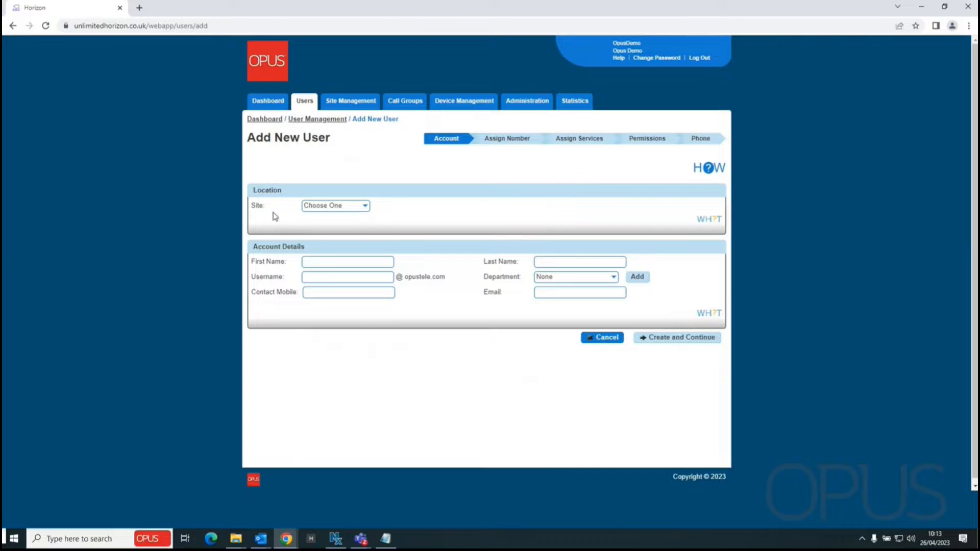
Choose OpusDemo as the new user's site
{"action": "left_click", "coordinate": [365, 207]}
{"action": "left_click", "coordinate": [320, 237]}
{"action": "mouse_move", "coordinate": [354, 277]}
Enter the user's first name, last name, username and email address
{"action": "left_click", "coordinate": [317, 260]}
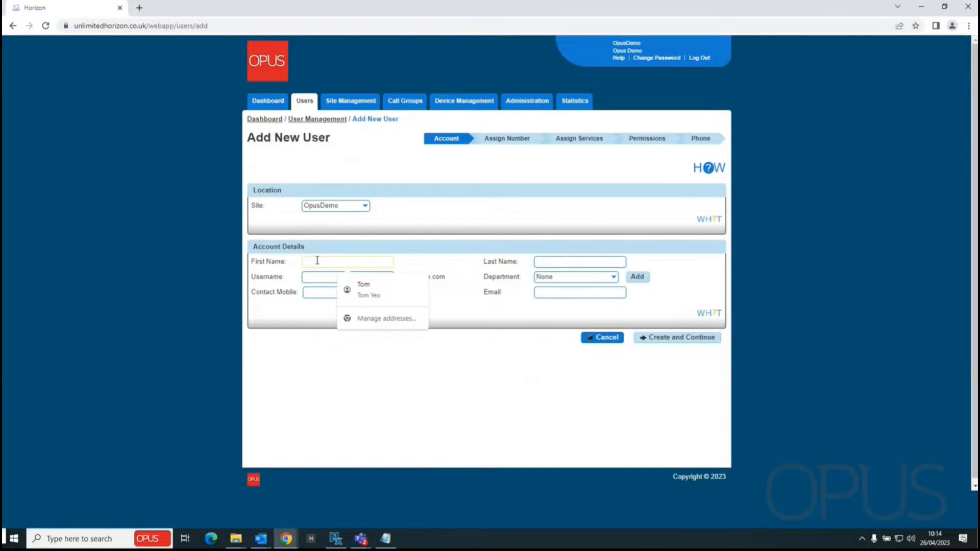
{"action": "type", "text": "Tom"}
{"action": "key", "text": "Tab"}
{"action": "type", "text": "Test"}
{"action": "key", "text": "Tab"}
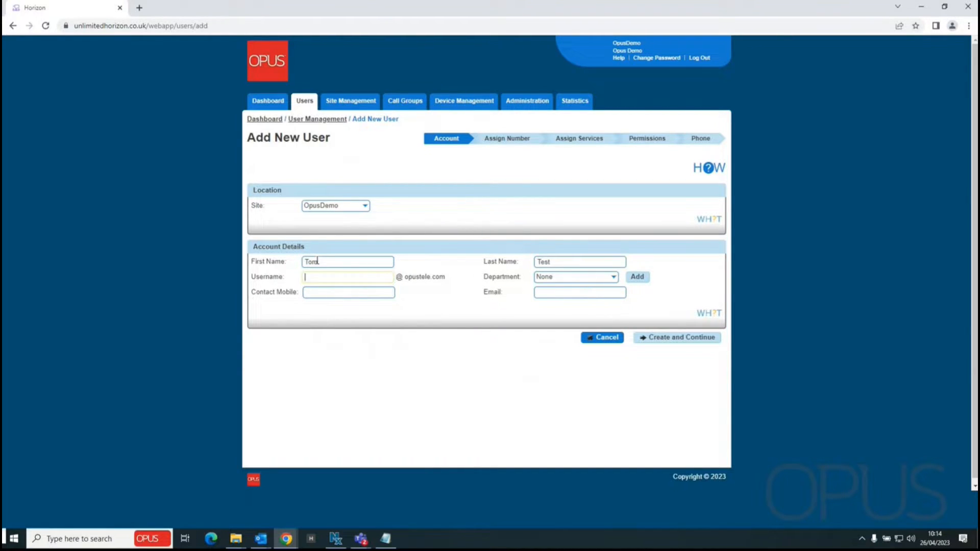
{"action": "type", "text": "tomtest"}
{"action": "left_click", "coordinate": [426, 343]}
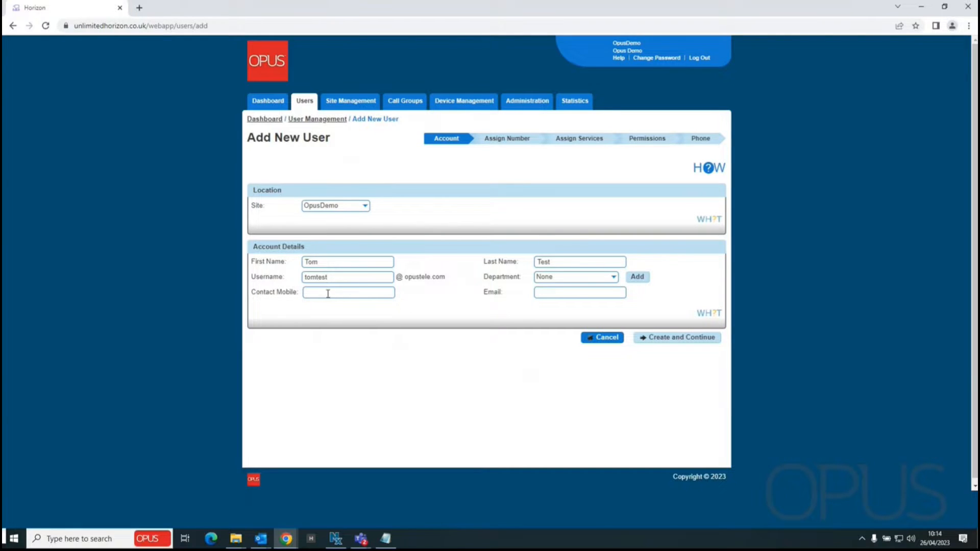
{"action": "left_click", "coordinate": [551, 292]}
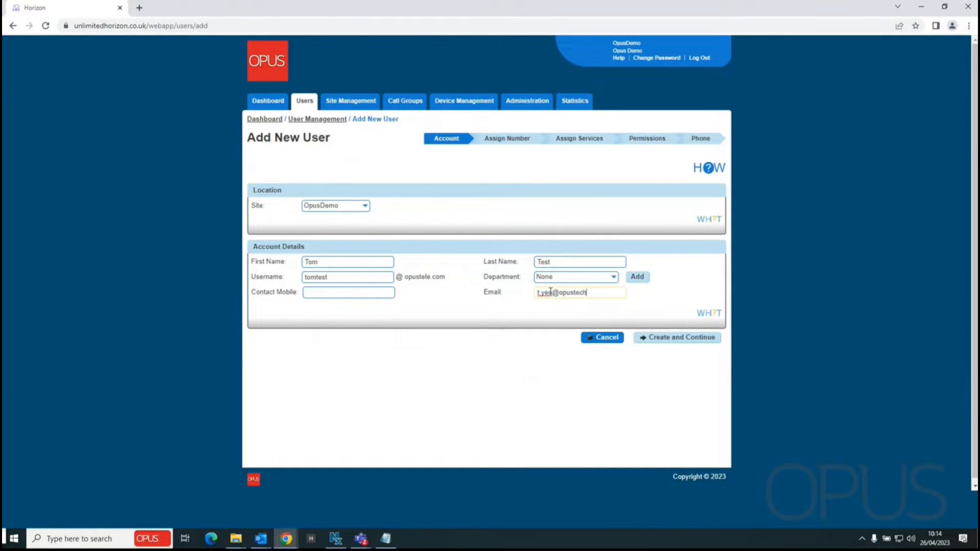
Create the account and assign the only available fixed number, keeping extension 067
{"action": "left_click", "coordinate": [661, 340]}
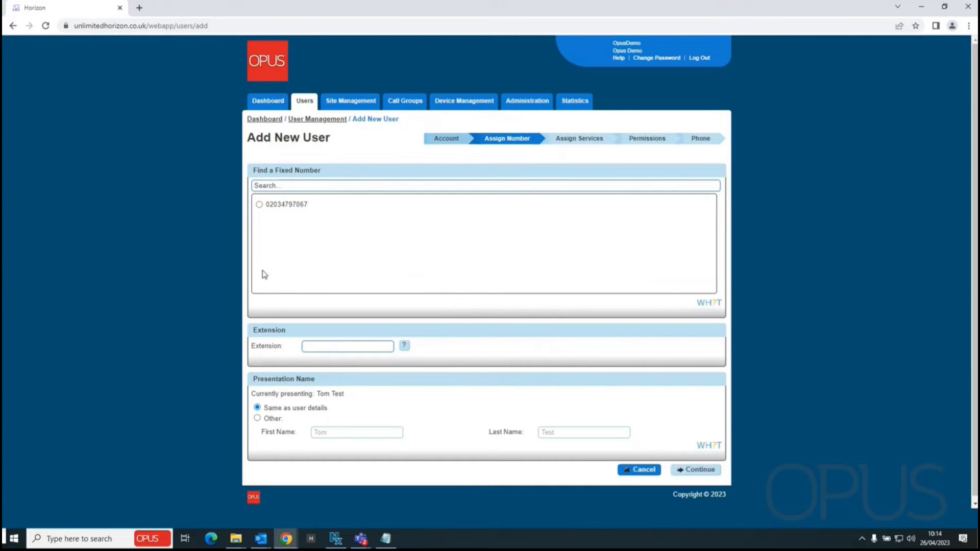
{"action": "left_click", "coordinate": [259, 205]}
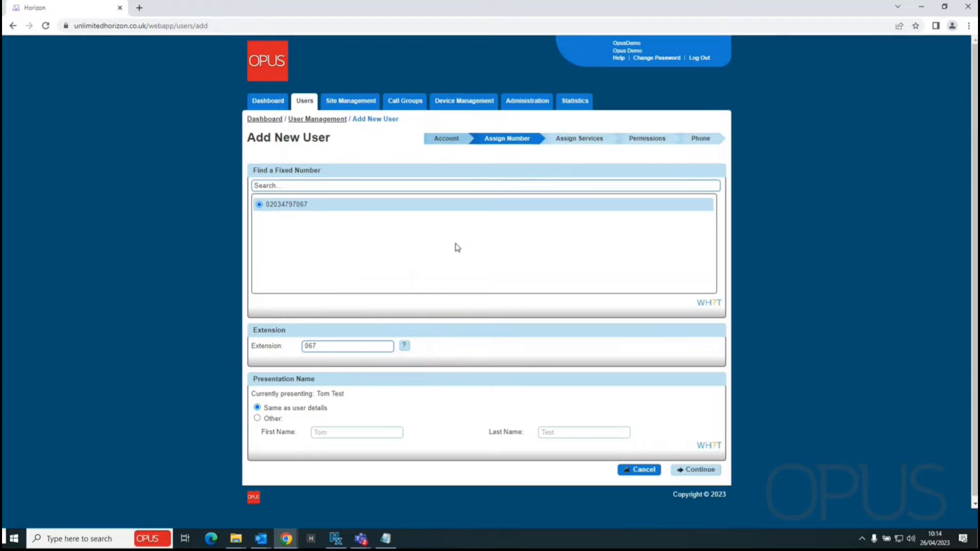
{"action": "left_click", "coordinate": [329, 347]}
{"action": "left_click_drag", "start_coordinate": [328, 346], "coordinate": [187, 346]}
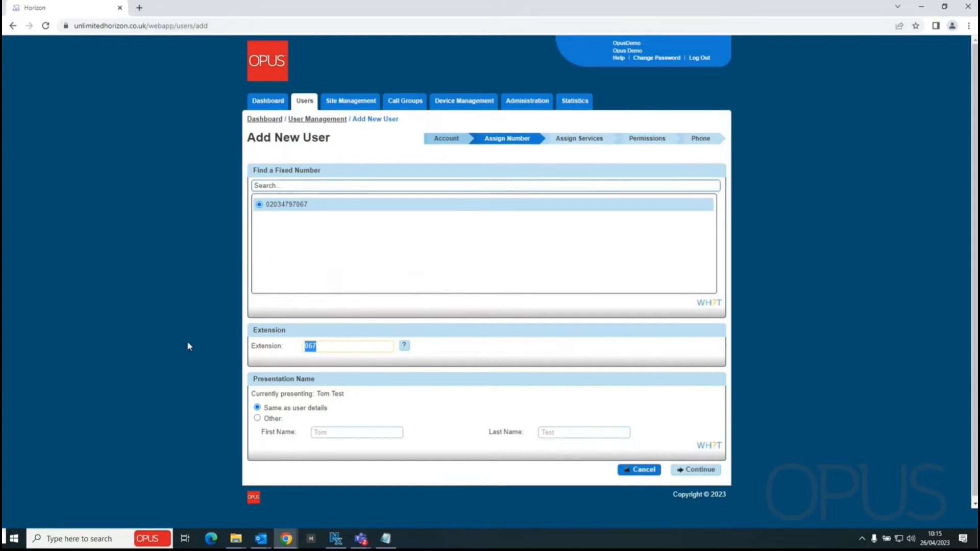
{"action": "left_click", "coordinate": [486, 363]}
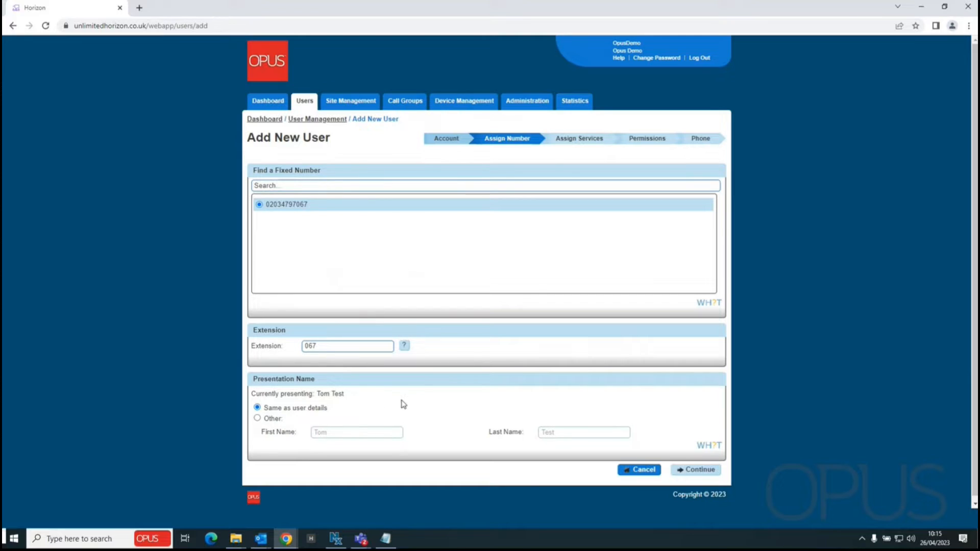
Move to Assign Services, keeping the Premium pack and Horizon Contact Administrator on No
{"action": "left_click", "coordinate": [703, 471]}
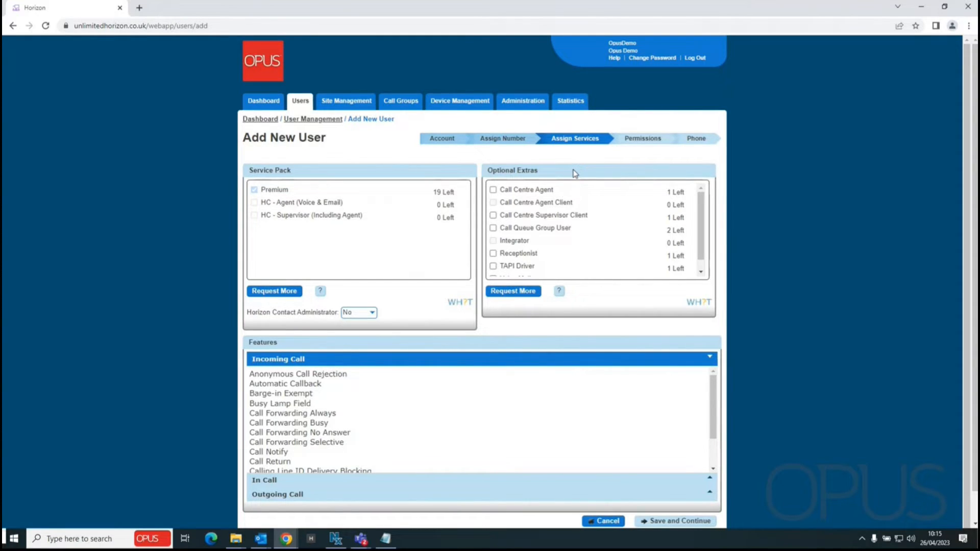
{"action": "scroll", "coordinate": [627, 217], "scroll_direction": "down", "scroll_amount": 1}
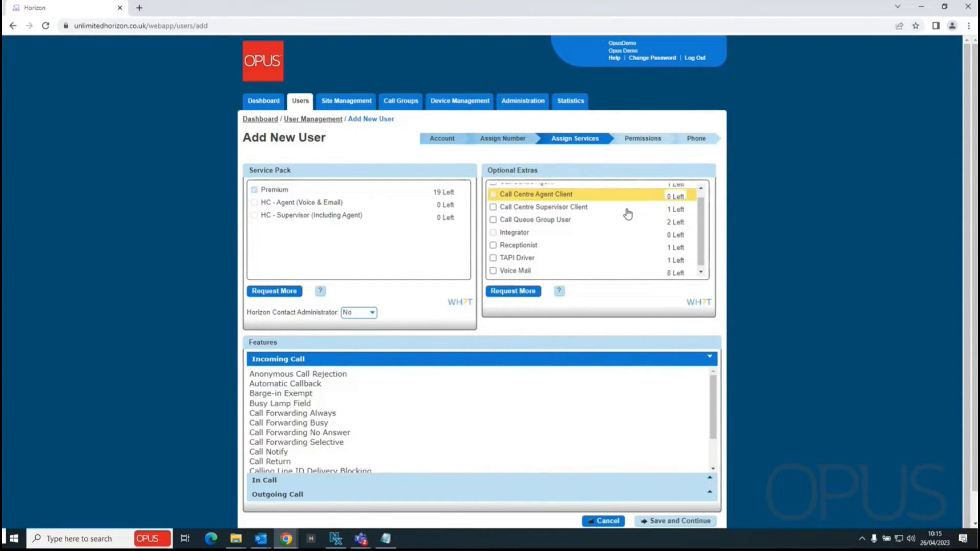
{"action": "scroll", "coordinate": [587, 233], "scroll_direction": "up", "scroll_amount": 1}
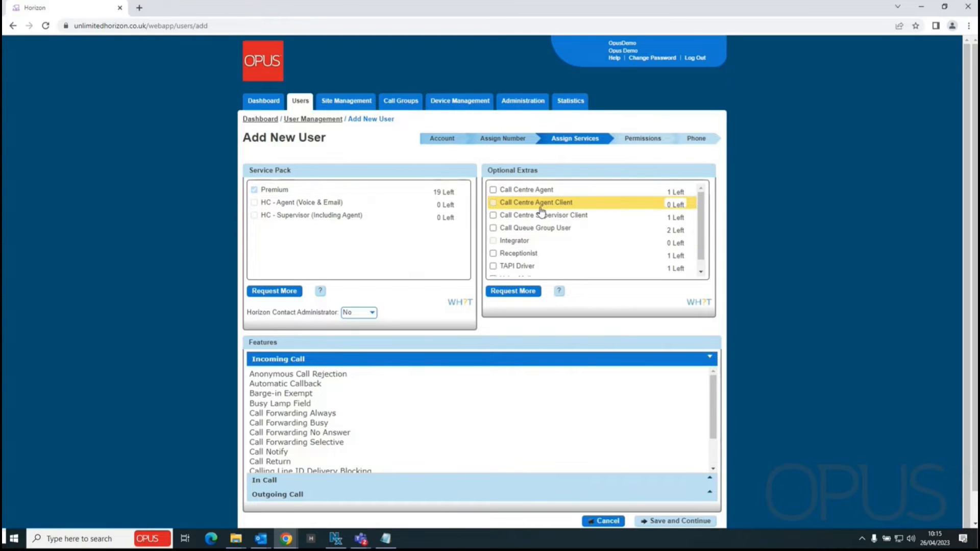
{"action": "scroll", "coordinate": [541, 210], "scroll_direction": "down", "scroll_amount": 2}
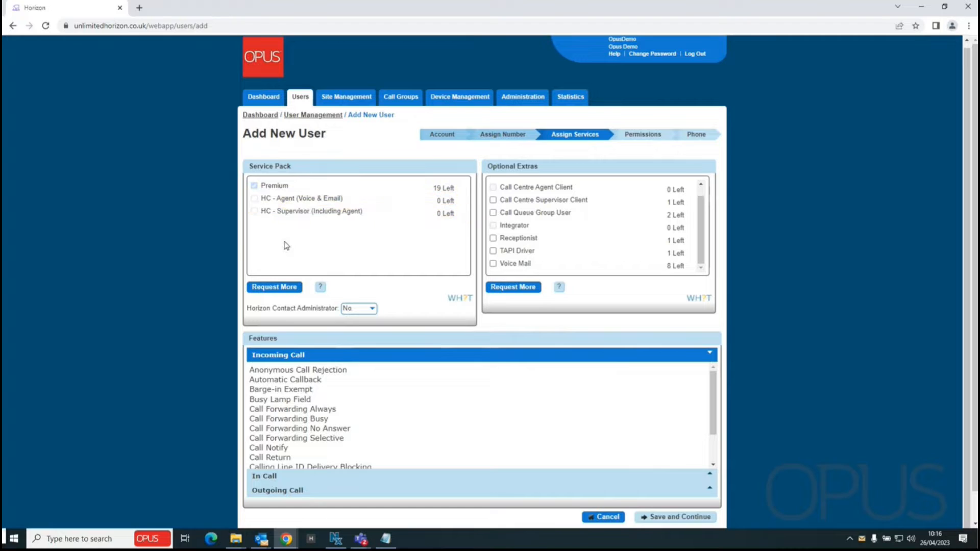
{"action": "left_click", "coordinate": [371, 309]}
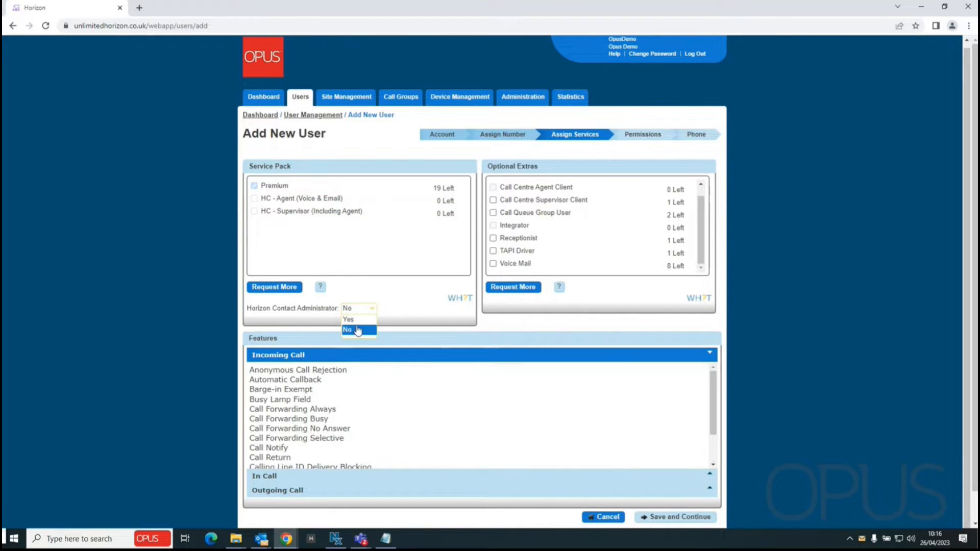
{"action": "left_click", "coordinate": [427, 286]}
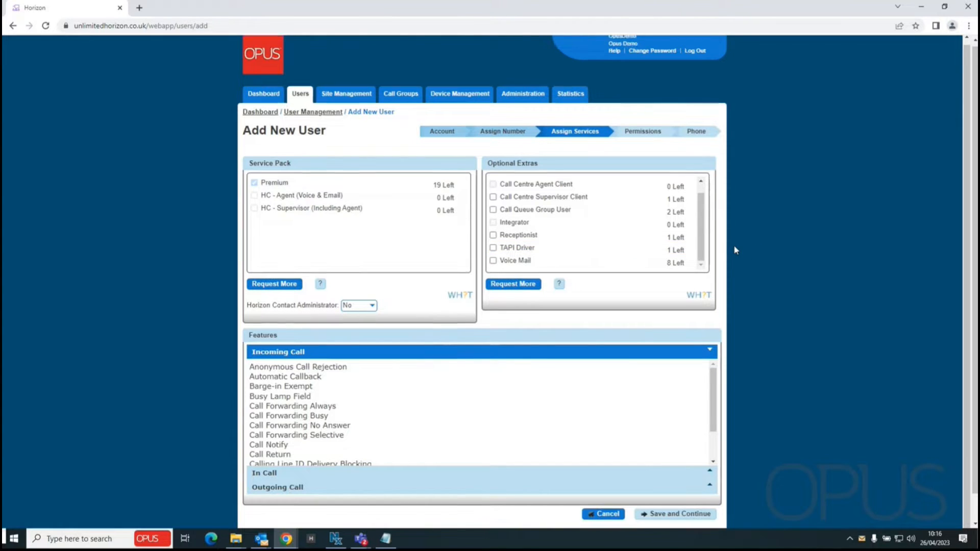
{"action": "scroll", "coordinate": [732, 260], "scroll_direction": "down", "scroll_amount": 1}
Save the services and skip Permissions, all off, to reach the Phone step
{"action": "left_click", "coordinate": [679, 485]}
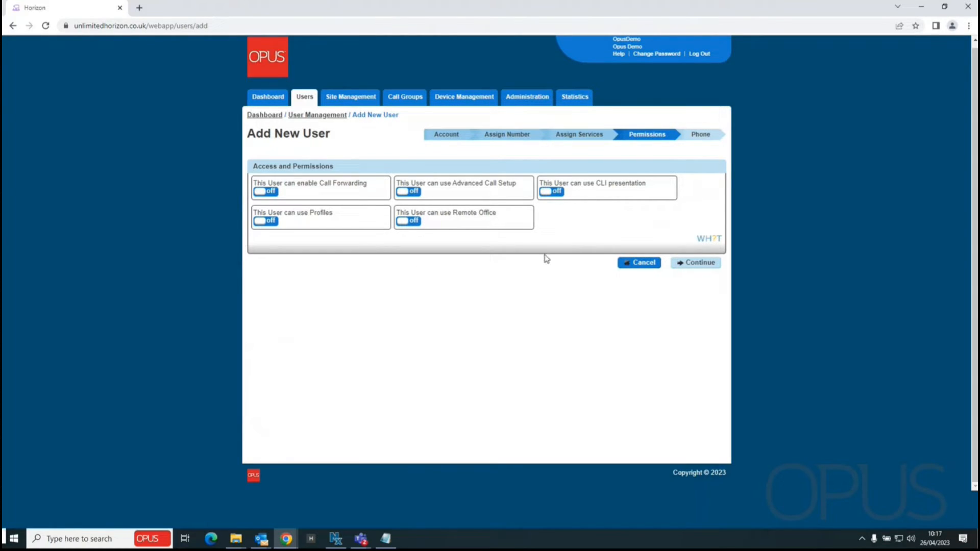
{"action": "left_click", "coordinate": [702, 270]}
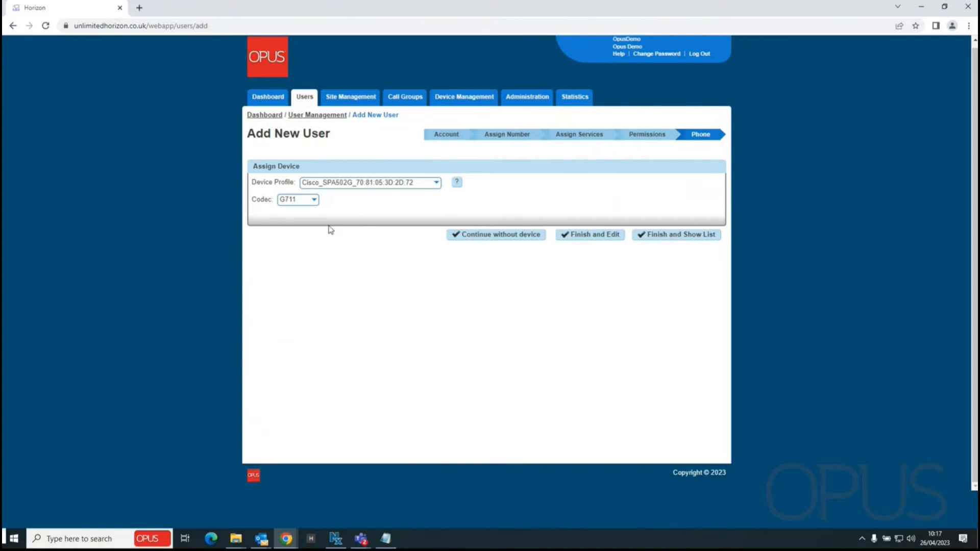
{"action": "left_click", "coordinate": [436, 184]}
{"action": "scroll", "coordinate": [421, 230], "scroll_direction": "down", "scroll_amount": 5}
{"action": "scroll", "coordinate": [421, 229], "scroll_direction": "down", "scroll_amount": 1}
{"action": "scroll", "coordinate": [407, 252], "scroll_direction": "up", "scroll_amount": 1}
{"action": "scroll", "coordinate": [407, 251], "scroll_direction": "down", "scroll_amount": 1}
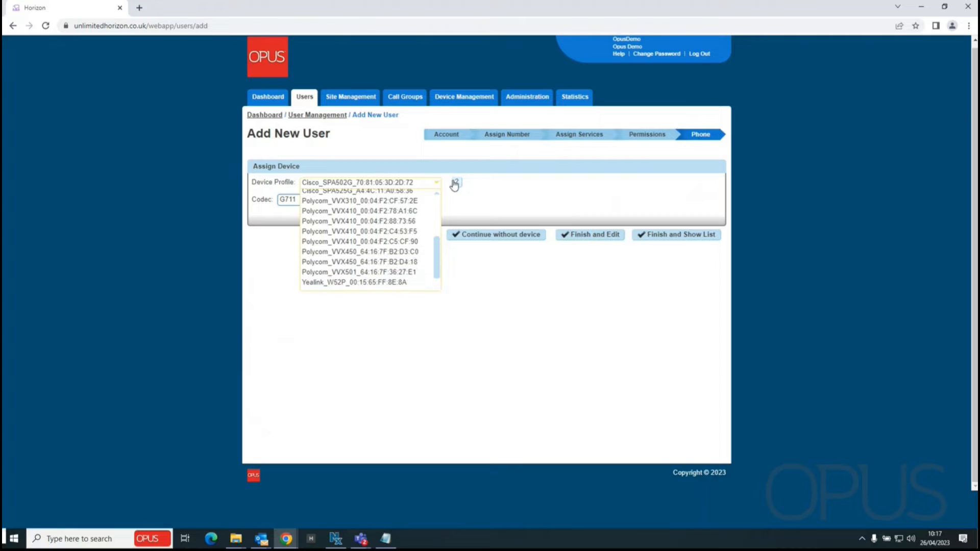
{"action": "left_click", "coordinate": [561, 181]}
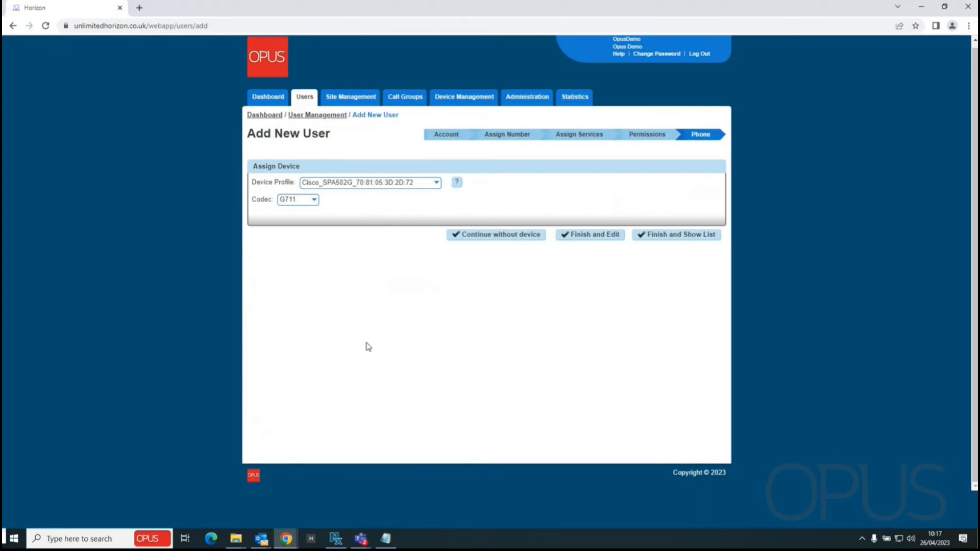
Finish without a device, search first name 'tom', and open the user's Phone tab
{"action": "left_click", "coordinate": [489, 238]}
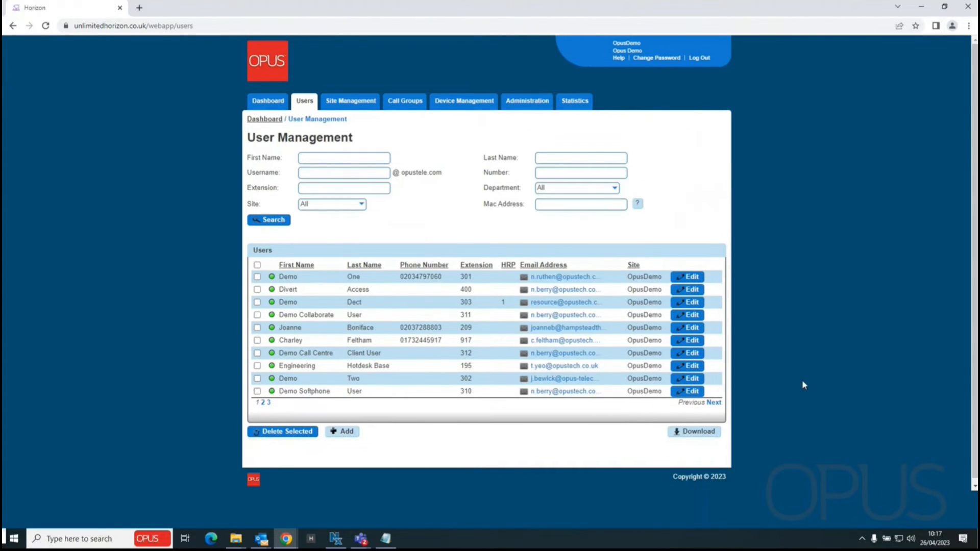
{"action": "left_click", "coordinate": [320, 156]}
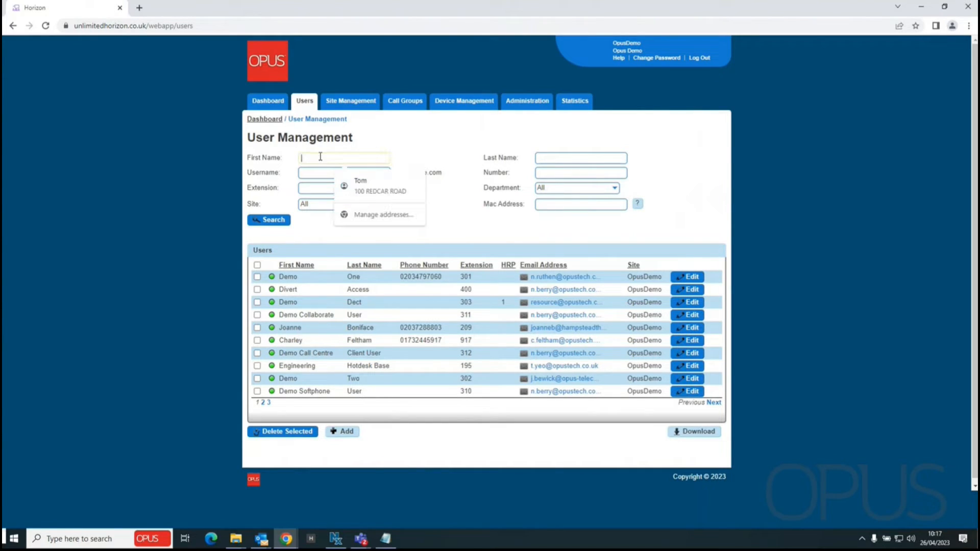
{"action": "type", "text": "tet"}
{"action": "key", "text": "BackSpace"}
{"action": "key", "text": "BackSpace"}
{"action": "key", "text": "BackSpace"}
{"action": "type", "text": "tom"}
{"action": "left_click", "coordinate": [269, 220]}
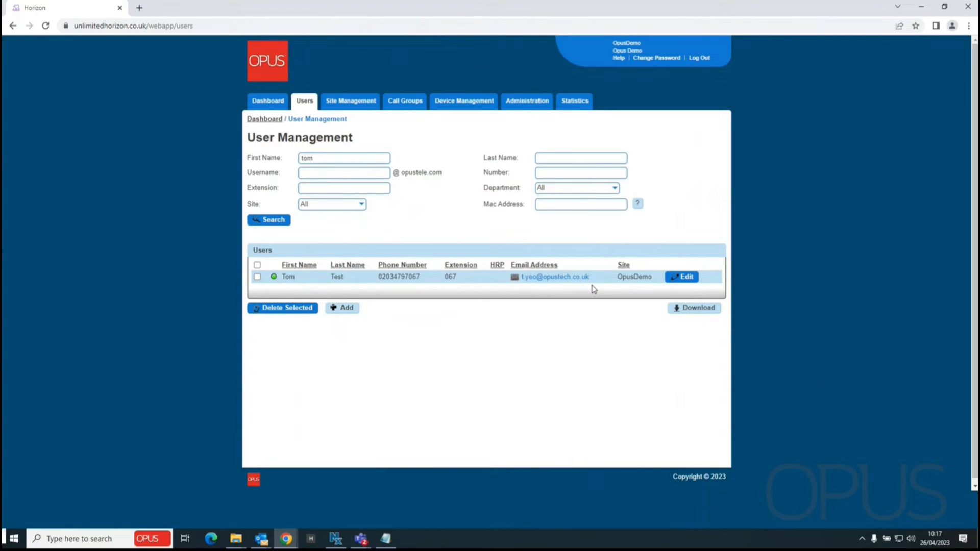
{"action": "left_click", "coordinate": [684, 278]}
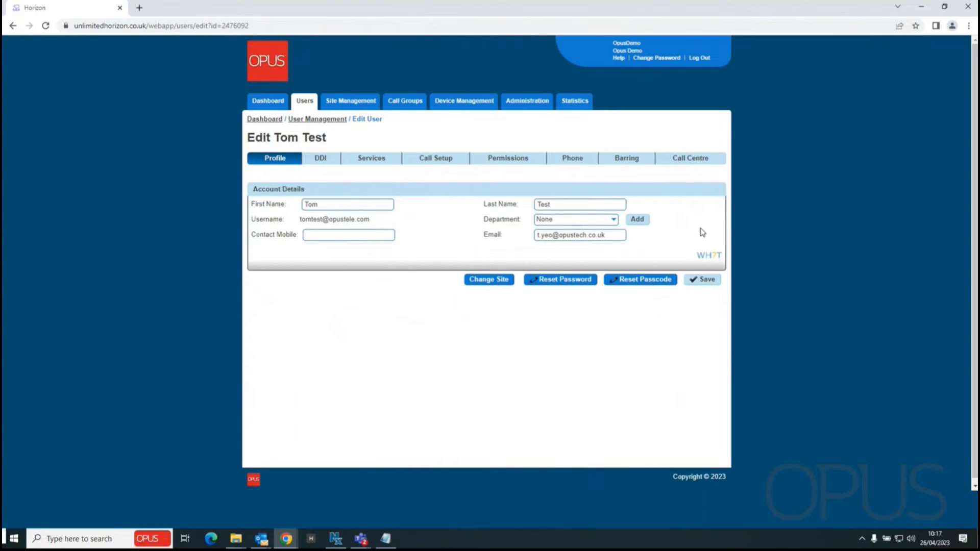
{"action": "left_click", "coordinate": [565, 160]}
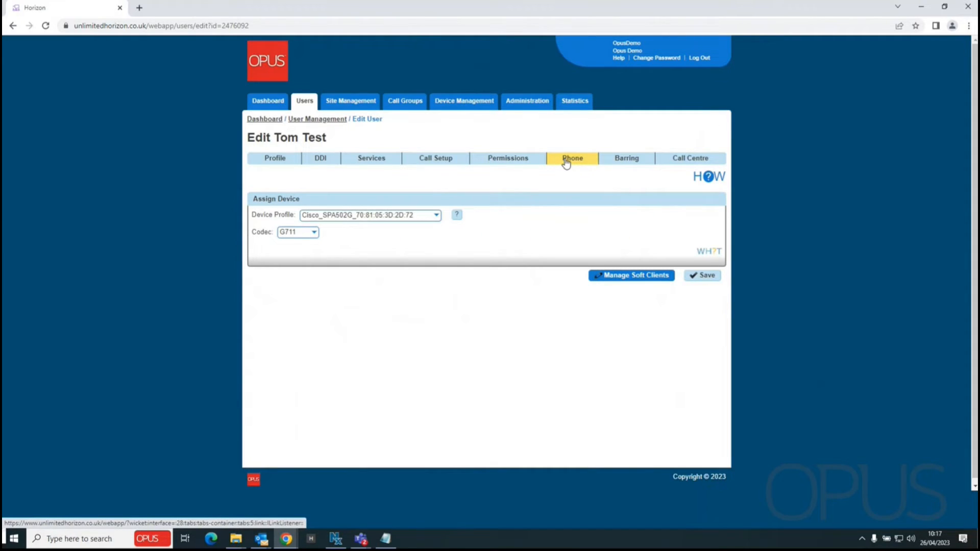
Show the Manage Soft Clients panels for MS Teams, Collaborate and soft phones
{"action": "left_click", "coordinate": [630, 276]}
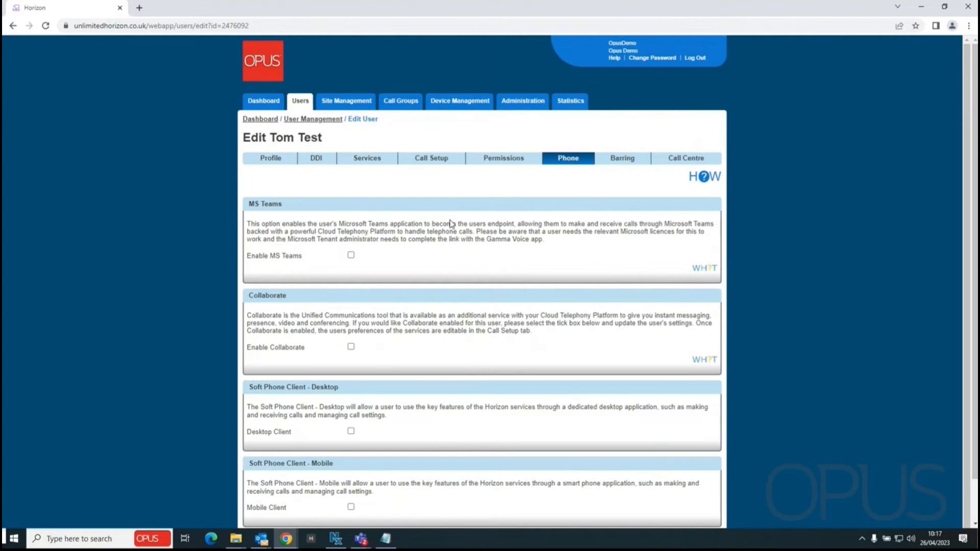
{"action": "scroll", "coordinate": [451, 221], "scroll_direction": "down", "scroll_amount": 1}
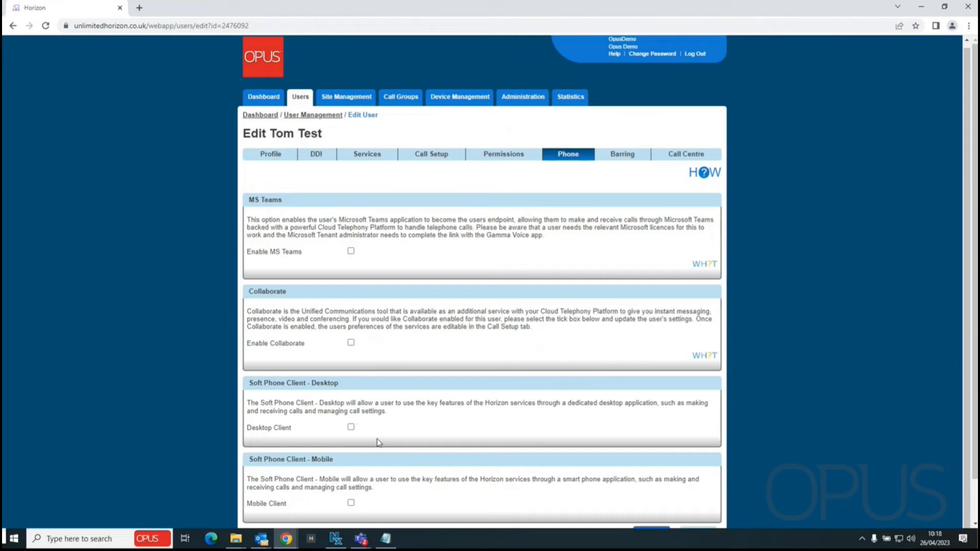
Enable Desktop Client as PC Client and Mobile Client as iOS Client, both G711, and save
{"action": "left_click", "coordinate": [351, 428]}
{"action": "scroll", "coordinate": [433, 400], "scroll_direction": "down", "scroll_amount": 2}
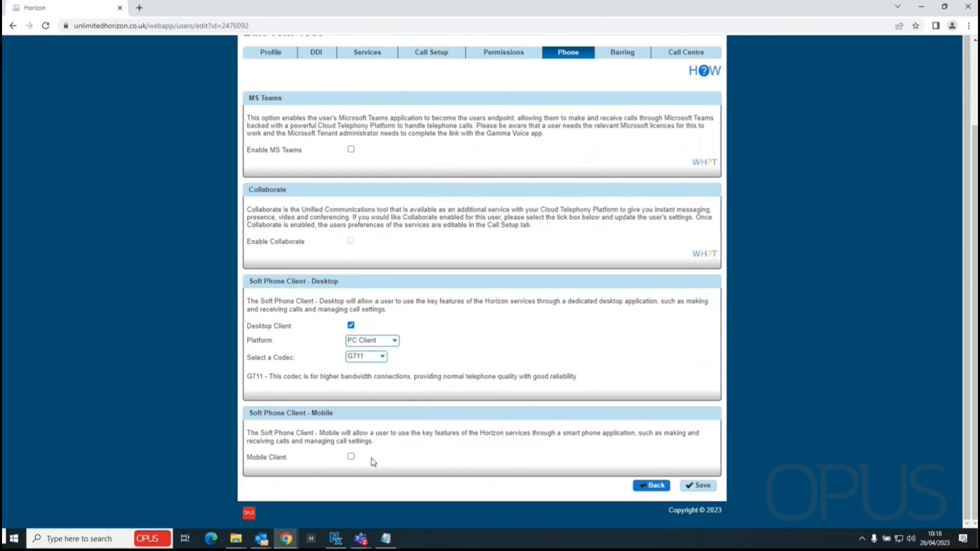
{"action": "left_click", "coordinate": [351, 456]}
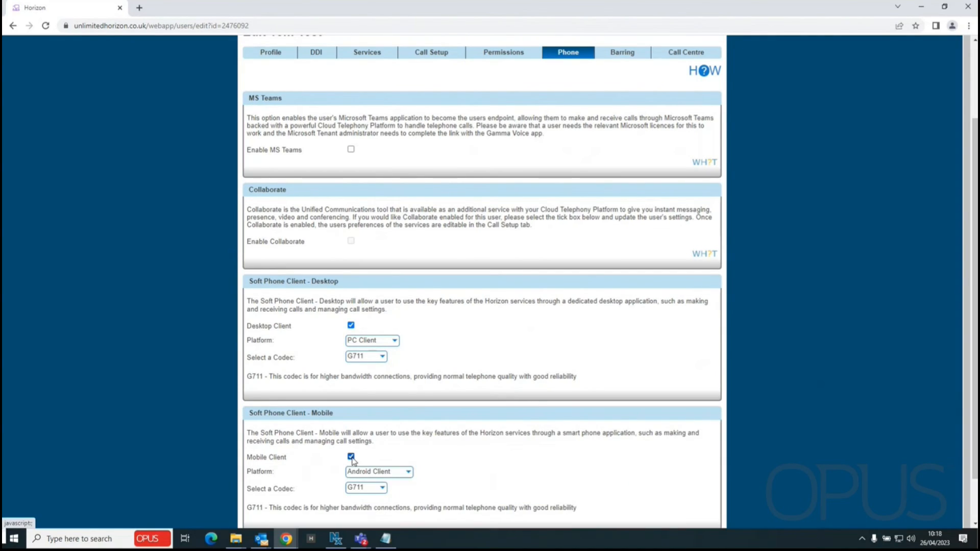
{"action": "scroll", "coordinate": [433, 387], "scroll_direction": "down", "scroll_amount": 1}
{"action": "left_click", "coordinate": [408, 418]}
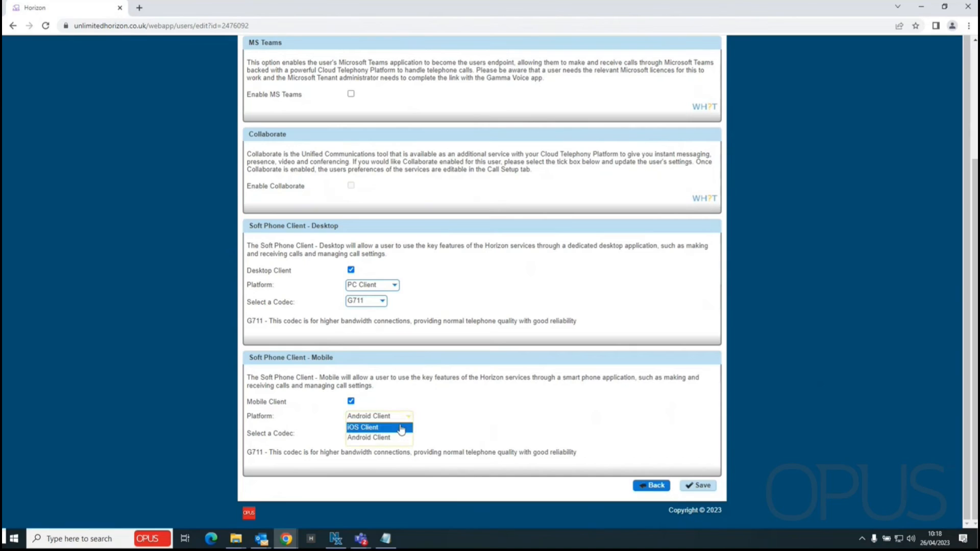
{"action": "left_click", "coordinate": [373, 429]}
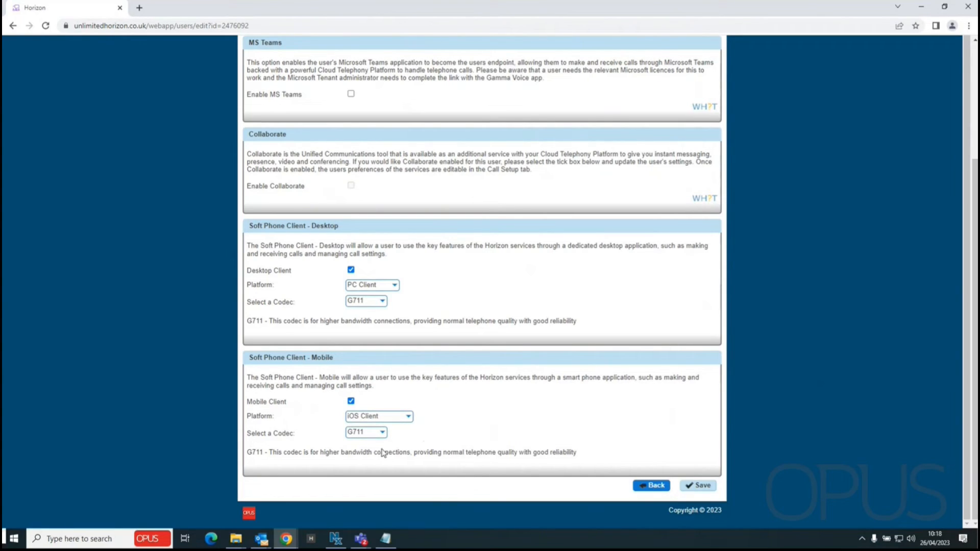
{"action": "left_click", "coordinate": [699, 486]}
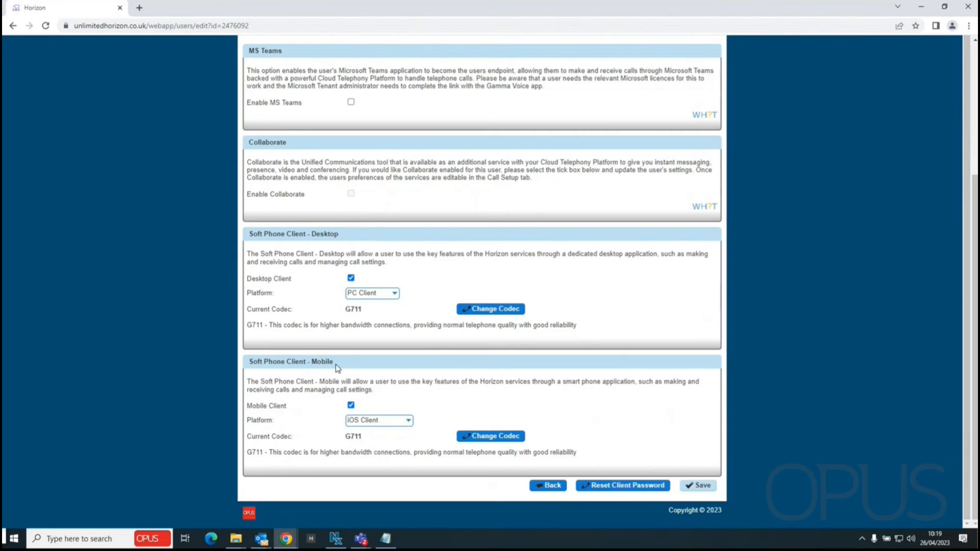
{"action": "mouse_move", "coordinate": [353, 162]}
{"action": "scroll", "coordinate": [228, 383], "scroll_direction": "up", "scroll_amount": 1}
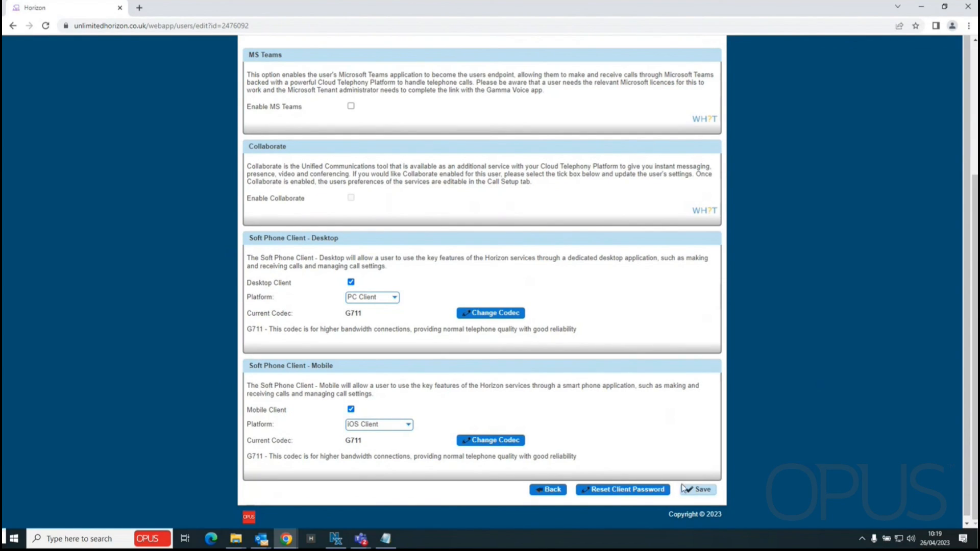
Save the Phone tab and confirm the PC Client and iOS Client assignments succeeded
{"action": "left_click", "coordinate": [699, 489]}
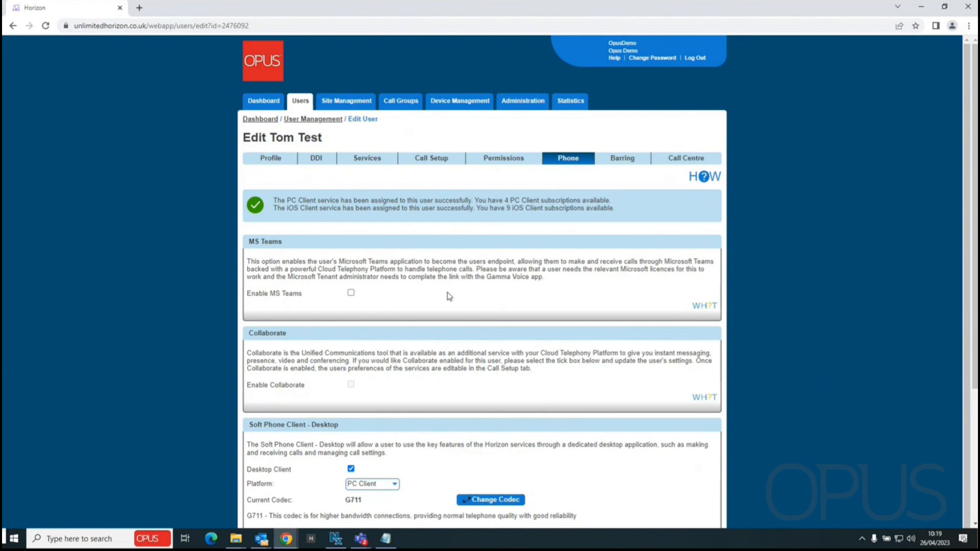
{"action": "scroll", "coordinate": [352, 449], "scroll_direction": "down", "scroll_amount": 1}
{"action": "scroll", "coordinate": [352, 513], "scroll_direction": "down", "scroll_amount": 3}
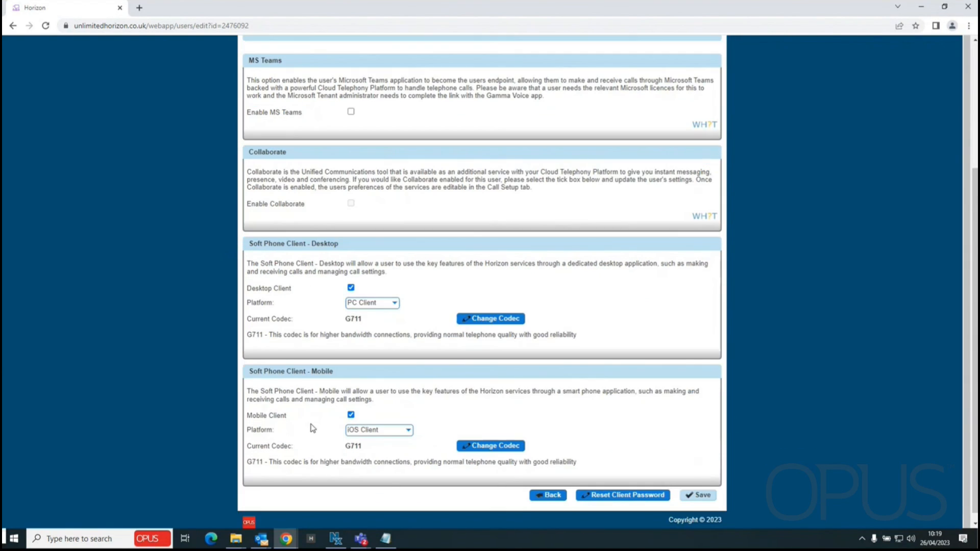
{"action": "scroll", "coordinate": [270, 364], "scroll_direction": "up", "scroll_amount": 1}
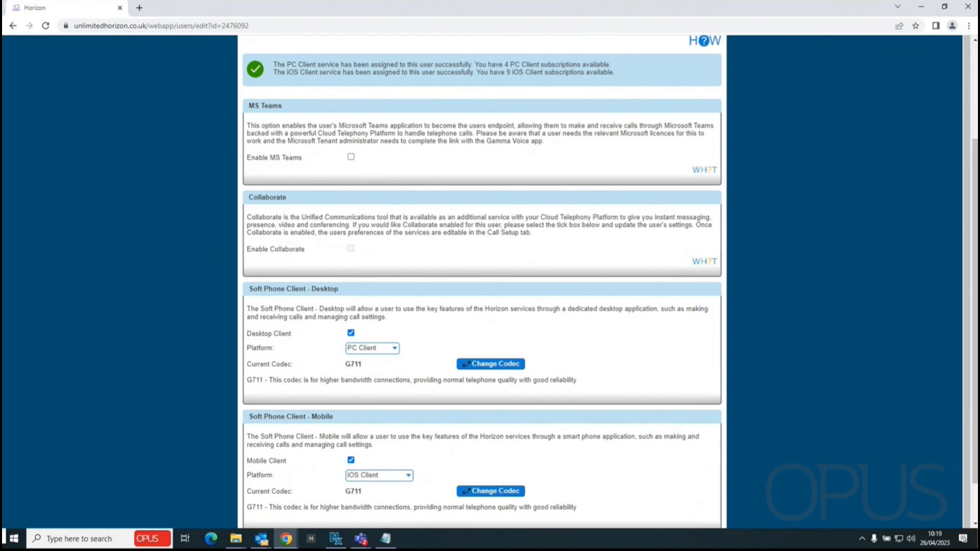